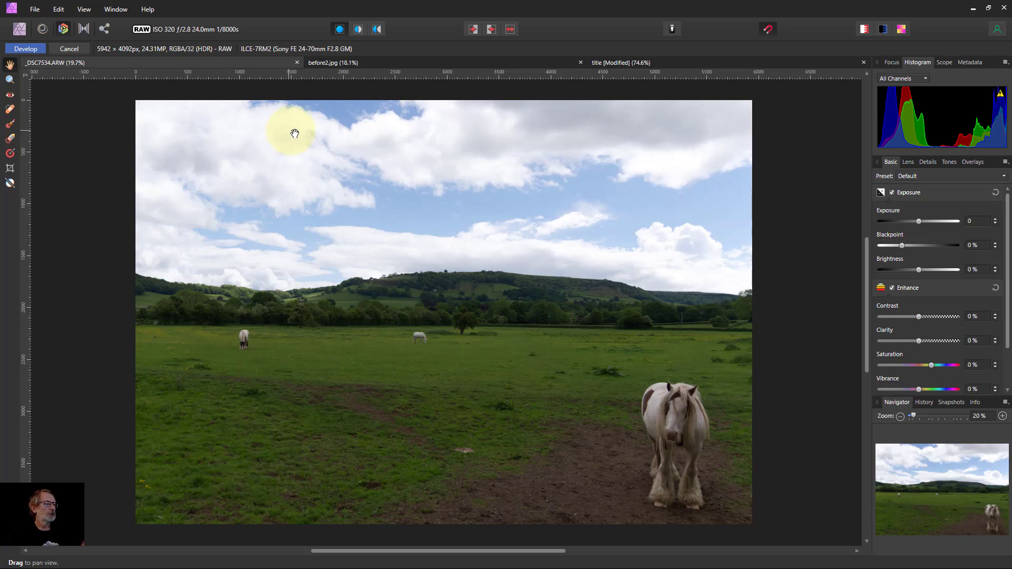
# Turn on the clipped highlights, clipped shadows and clipped tones overlays for the RAW photo
pyautogui.scroll(-2, 952, 331)
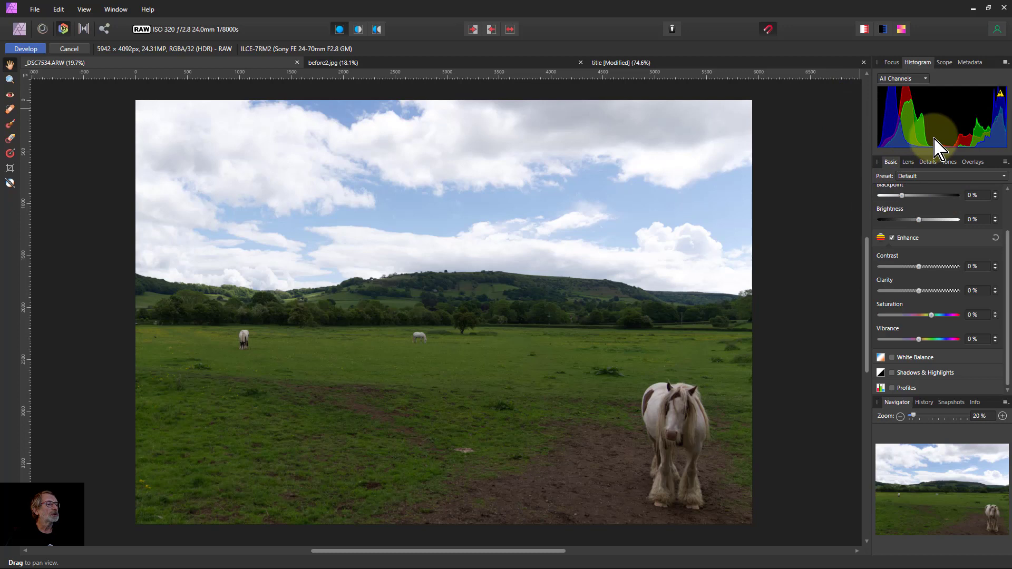
pyautogui.click(864, 29)
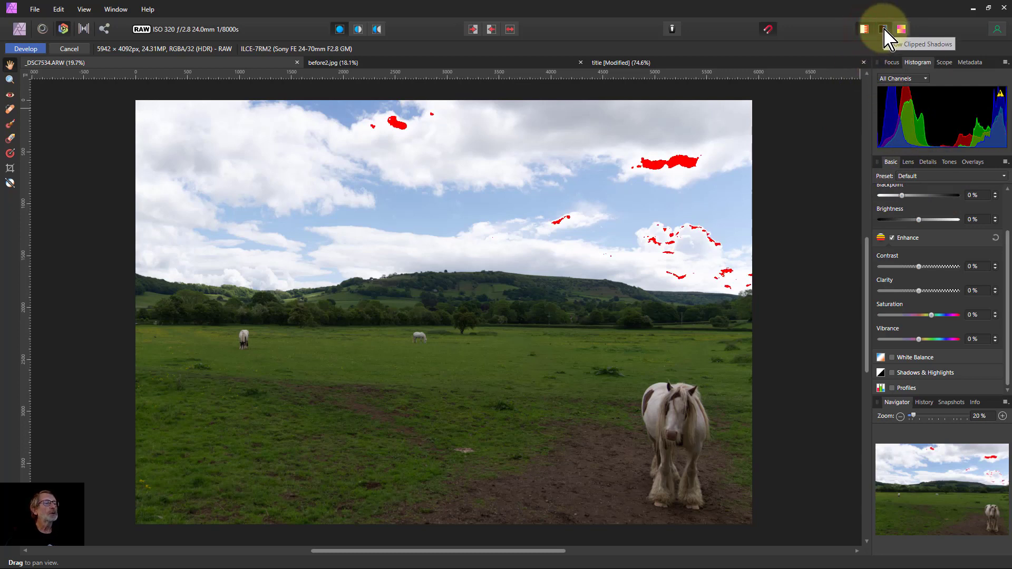
pyautogui.click(883, 29)
pyautogui.click(901, 29)
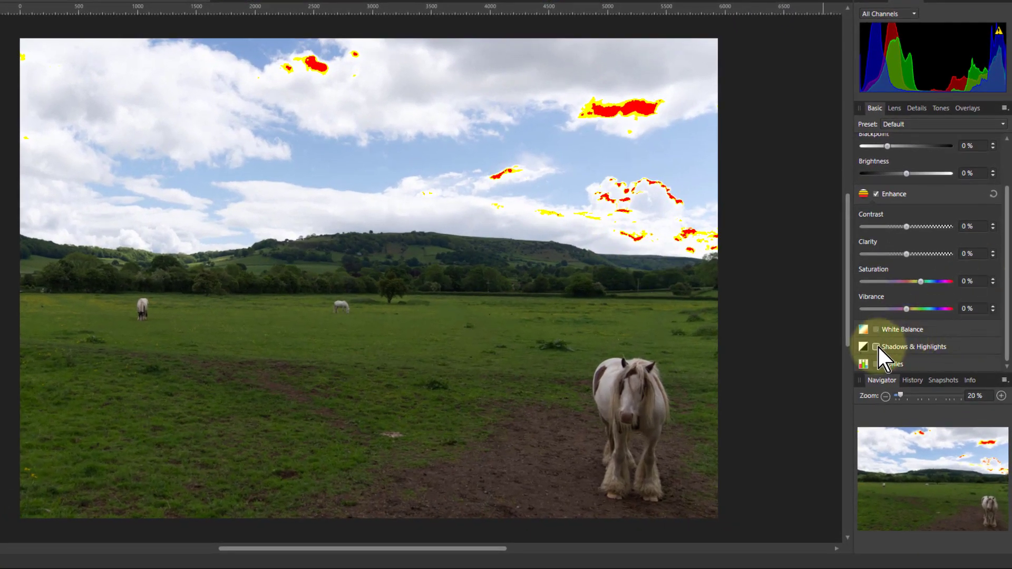
# Enable the Shadows & Highlights adjustment for the RAW photo and lower Highlights to -52%
pyautogui.click(878, 347)
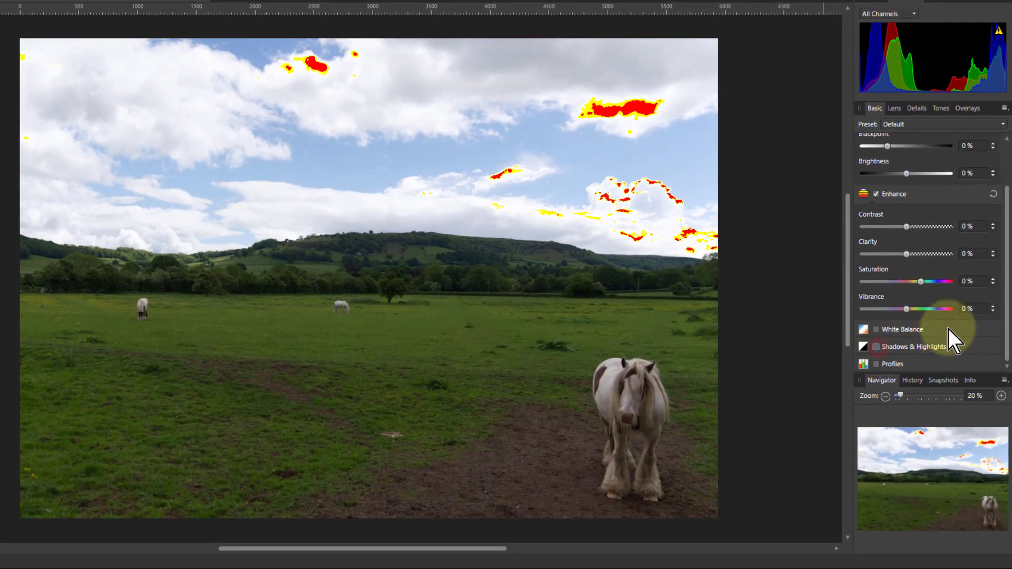
pyautogui.scroll(-3, 947, 316)
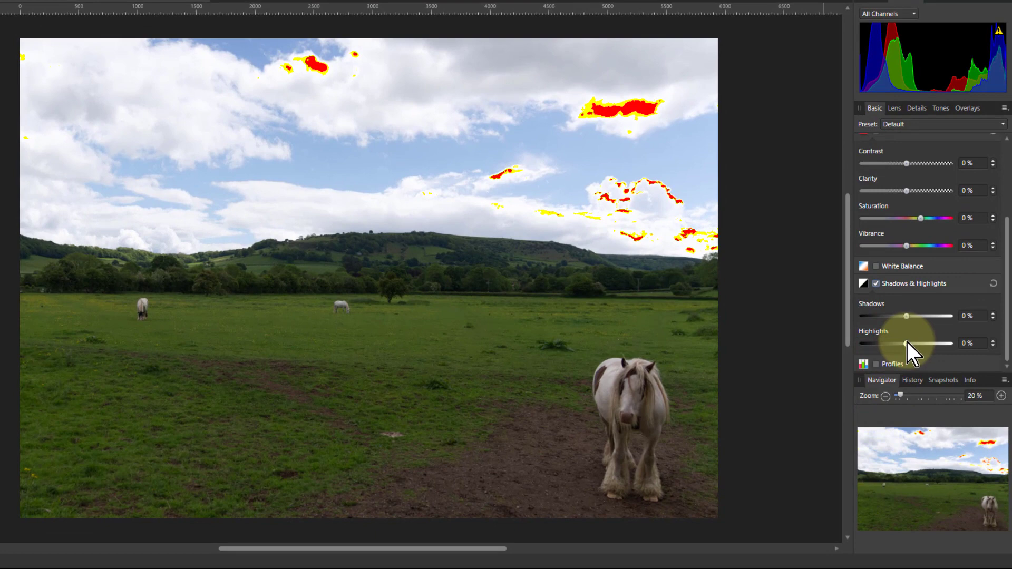
pyautogui.moveTo(906, 345)
pyautogui.mouseDown()
pyautogui.moveTo(888, 348)
pyautogui.moveTo(901, 346)
pyautogui.mouseUp()
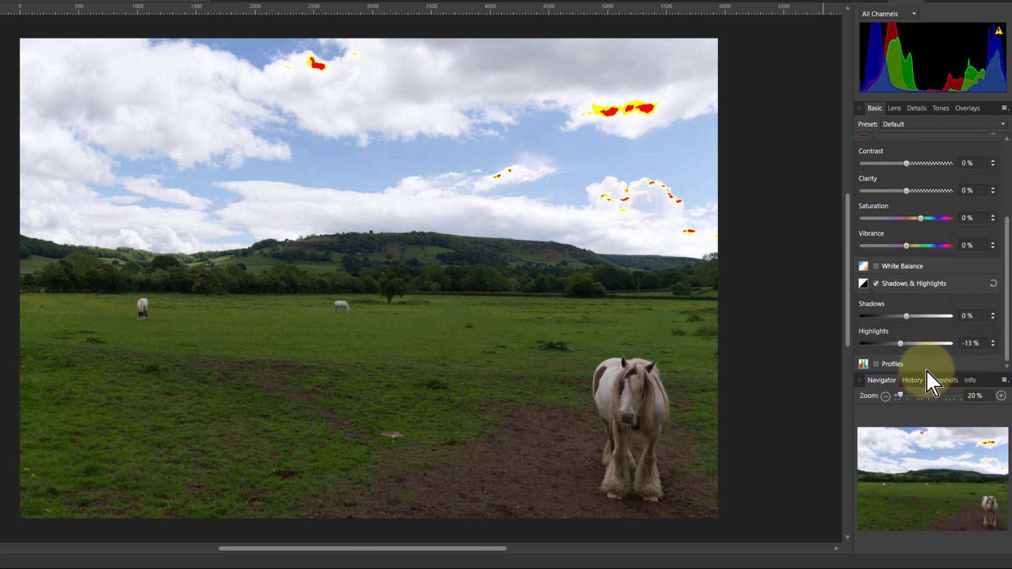
pyautogui.moveTo(901, 343); pyautogui.dragTo(885, 345)
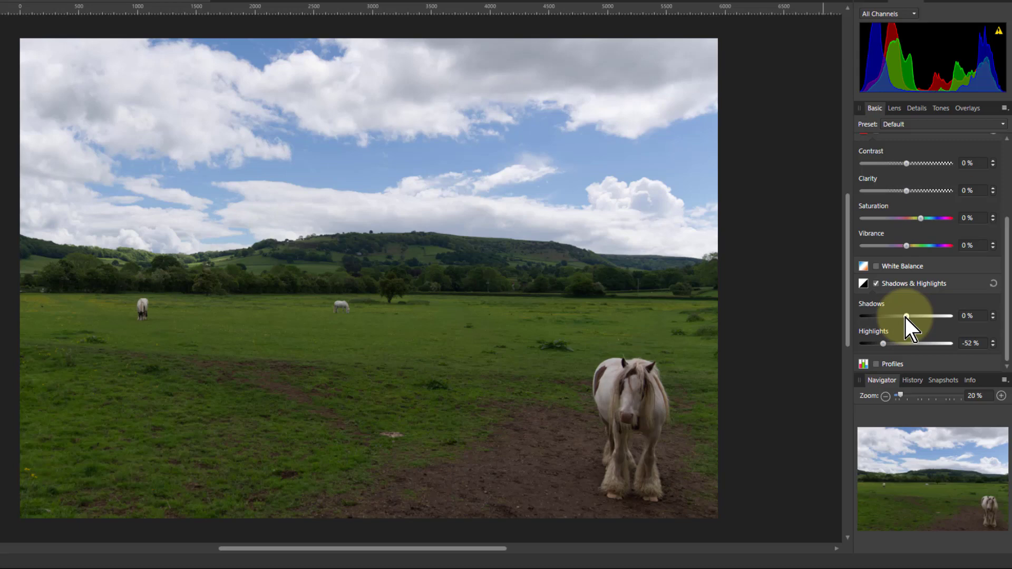
# Raise Shadows to 52% and set Highlights to -40% in the RAW development settings
pyautogui.moveTo(906, 318); pyautogui.dragTo(928, 317)
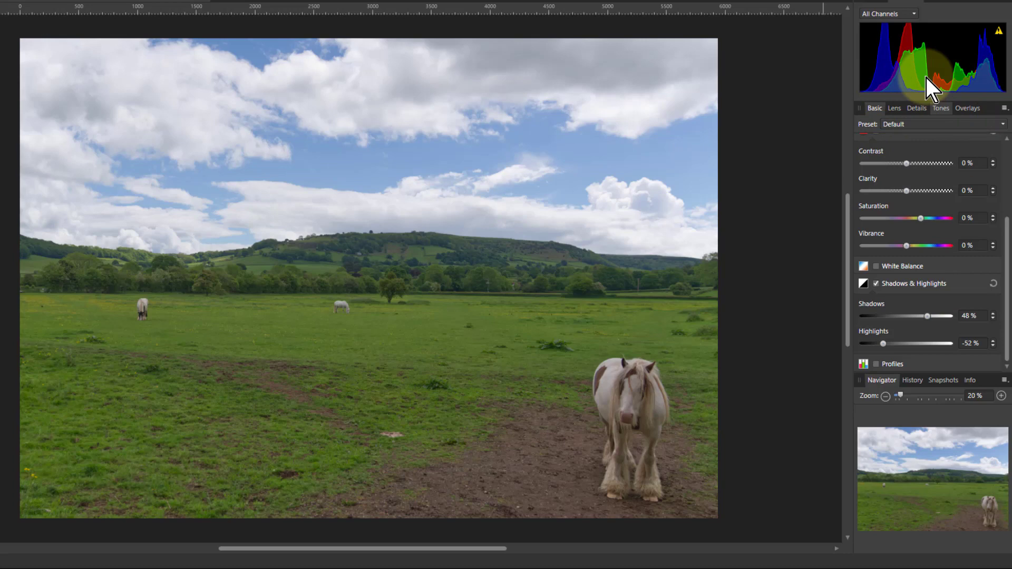
pyautogui.moveTo(926, 317)
pyautogui.mouseDown()
pyautogui.moveTo(888, 317)
pyautogui.moveTo(930, 316)
pyautogui.mouseUp()
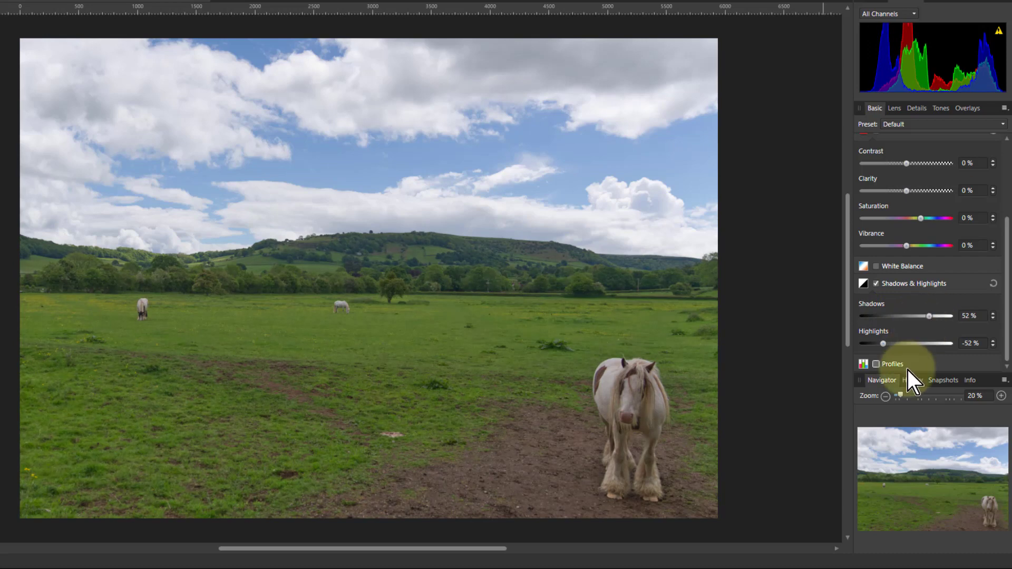
pyautogui.moveTo(887, 344)
pyautogui.mouseDown()
pyautogui.moveTo(930, 345)
pyautogui.moveTo(879, 344)
pyautogui.moveTo(912, 344)
pyautogui.moveTo(889, 347)
pyautogui.mouseUp()
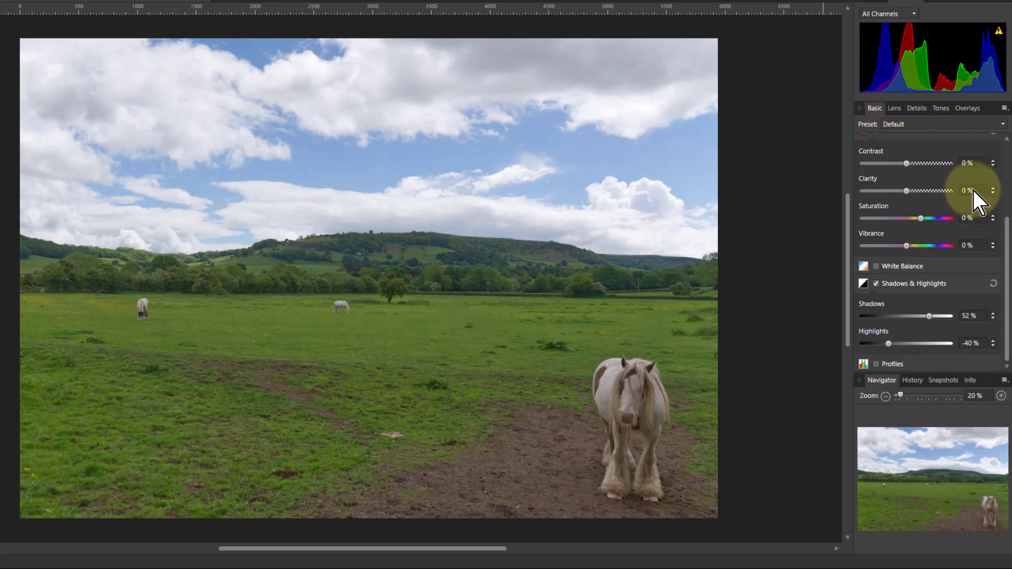
# Return Clarity to 0% after a brief trial, and set Exposure to 0.034 and Blackpoint to 4%
pyautogui.scroll(5, 974, 191)
pyautogui.moveTo(1004, 228); pyautogui.dragTo(1000, 147)
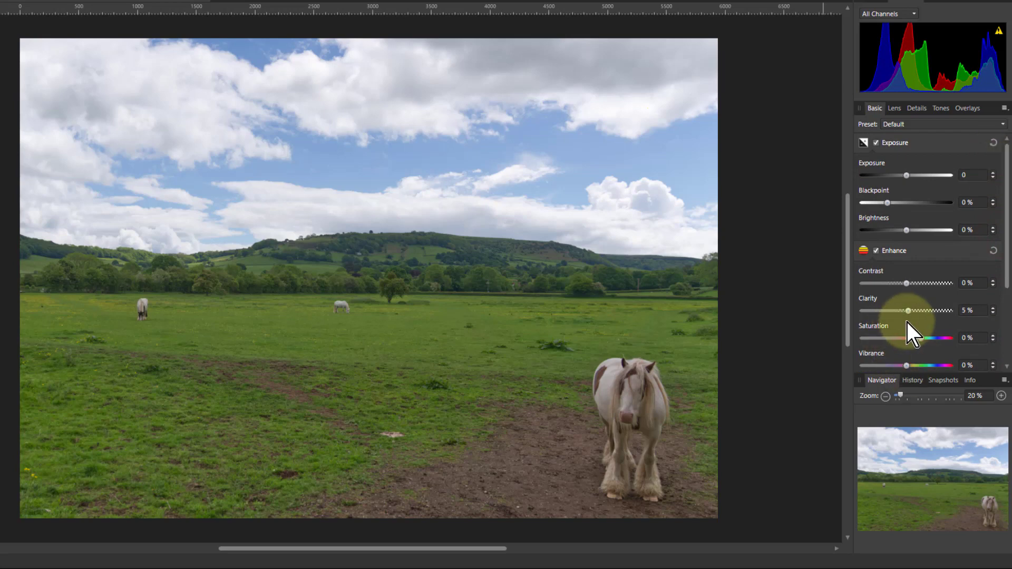
pyautogui.moveTo(907, 311); pyautogui.dragTo(906, 311)
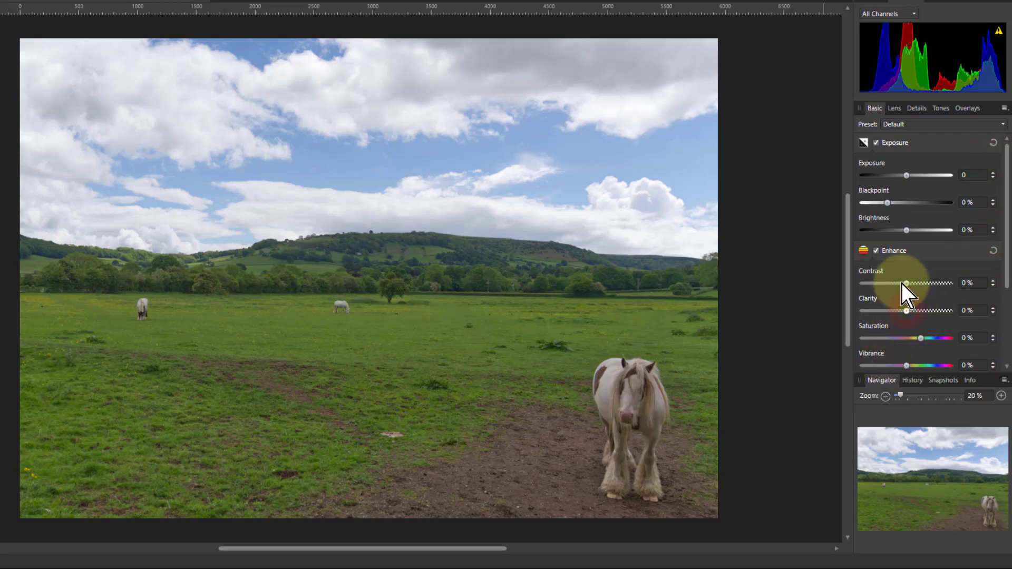
pyautogui.moveTo(908, 176); pyautogui.dragTo(907, 176)
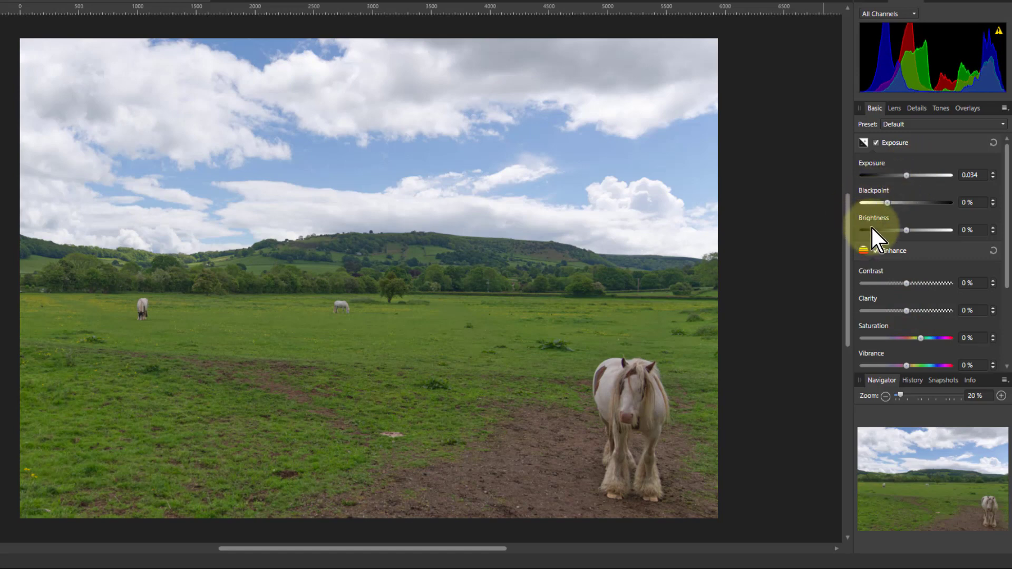
pyautogui.moveTo(888, 204)
pyautogui.mouseDown()
pyautogui.moveTo(923, 201)
pyautogui.moveTo(897, 202)
pyautogui.mouseUp()
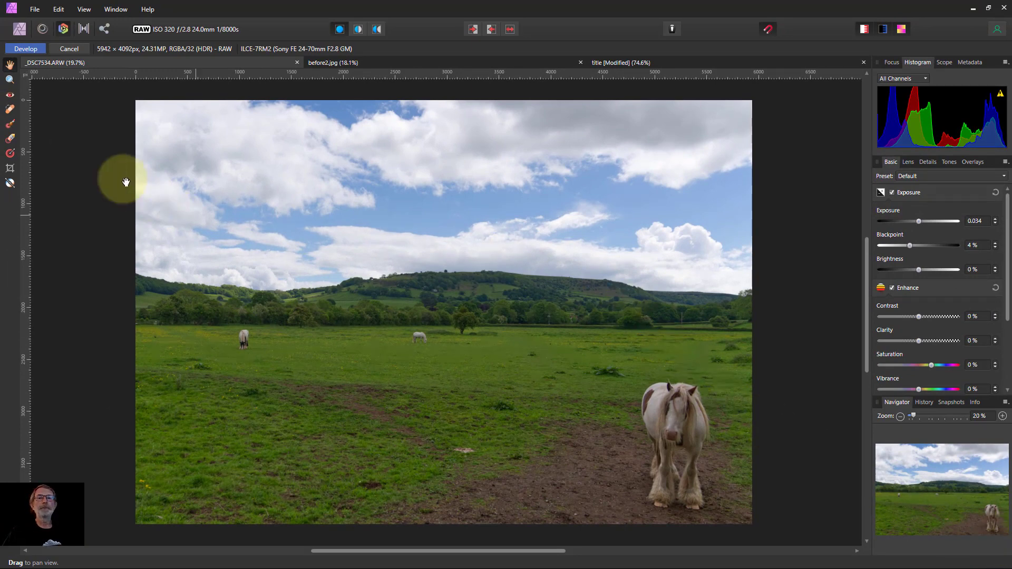
# Switch to the before2.jpg document and add a Shadows / Highlights adjustment layer above the background
pyautogui.click(366, 62)
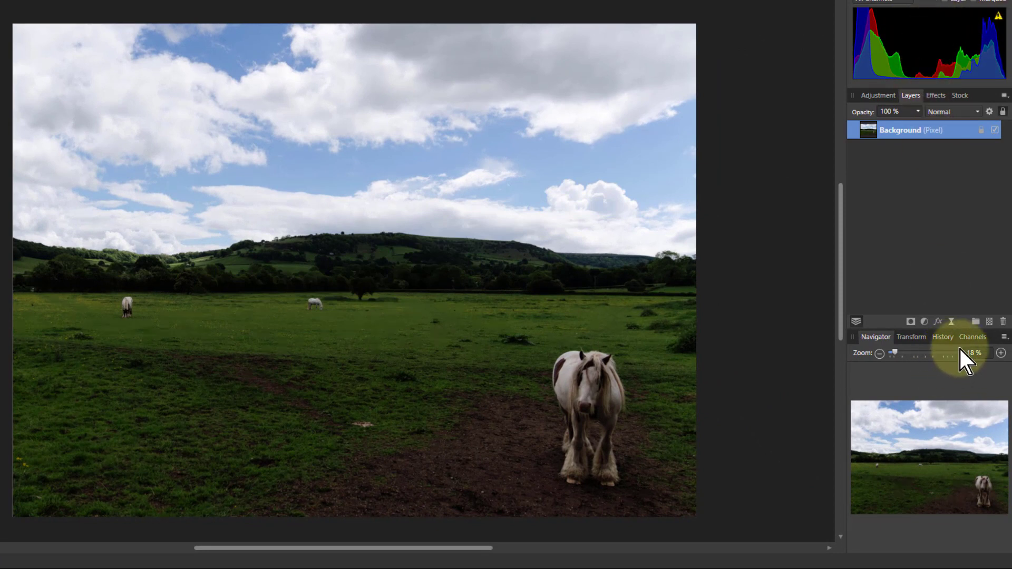
pyautogui.click(926, 324)
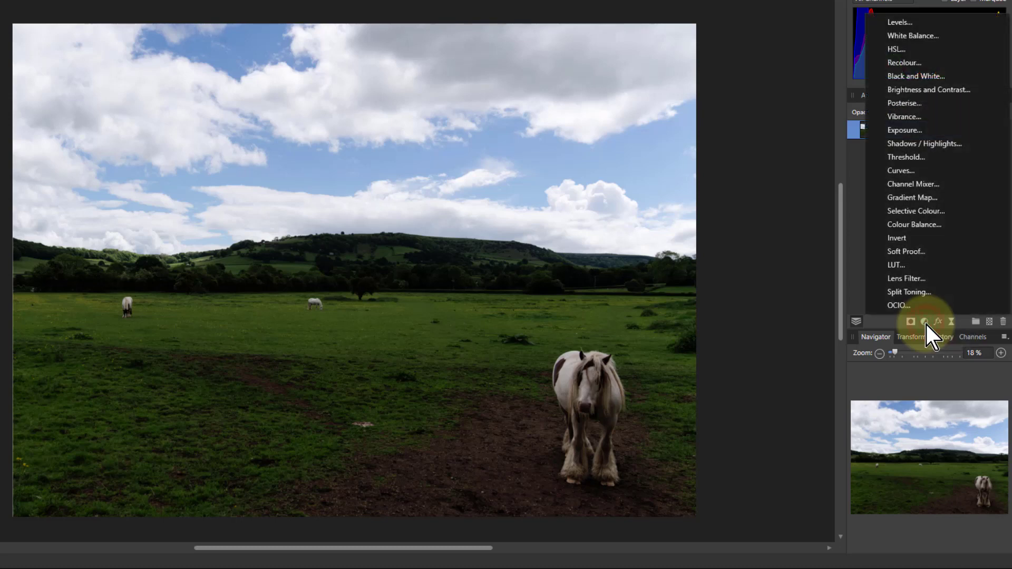
pyautogui.click(913, 144)
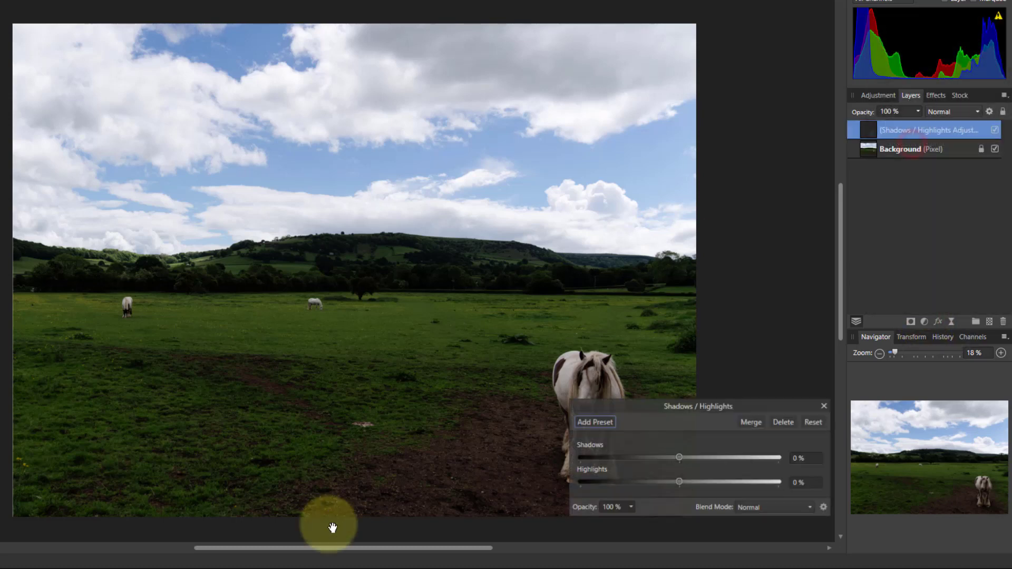
# Try Highlights at -22% and Shadows at 135% in the Shadows / Highlights adjustment, and delete the adjustment layer
pyautogui.click(679, 482)
pyautogui.moveTo(680, 483); pyautogui.dragTo(645, 483)
pyautogui.click(401, 168)
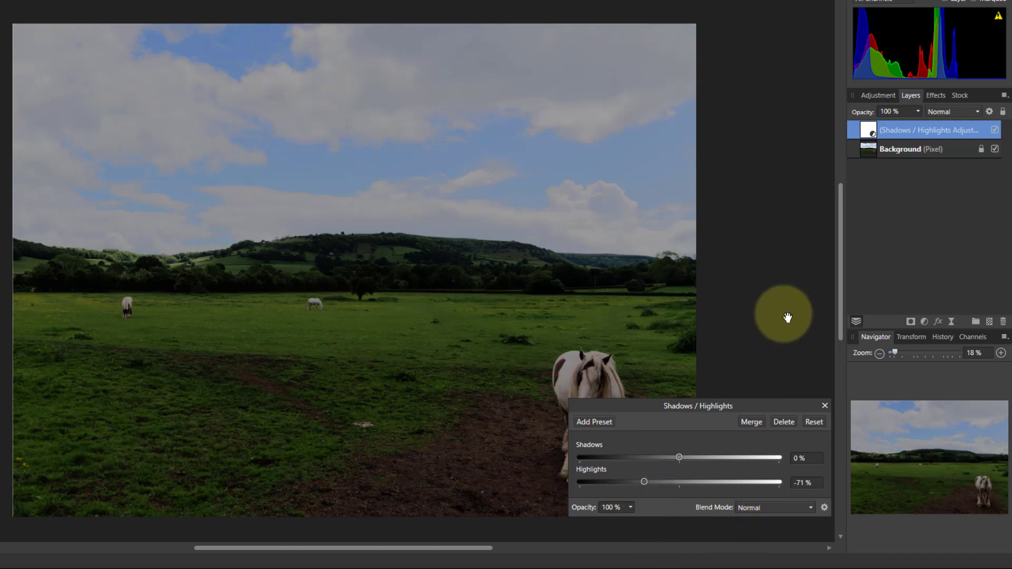
pyautogui.moveTo(646, 483); pyautogui.dragTo(669, 483)
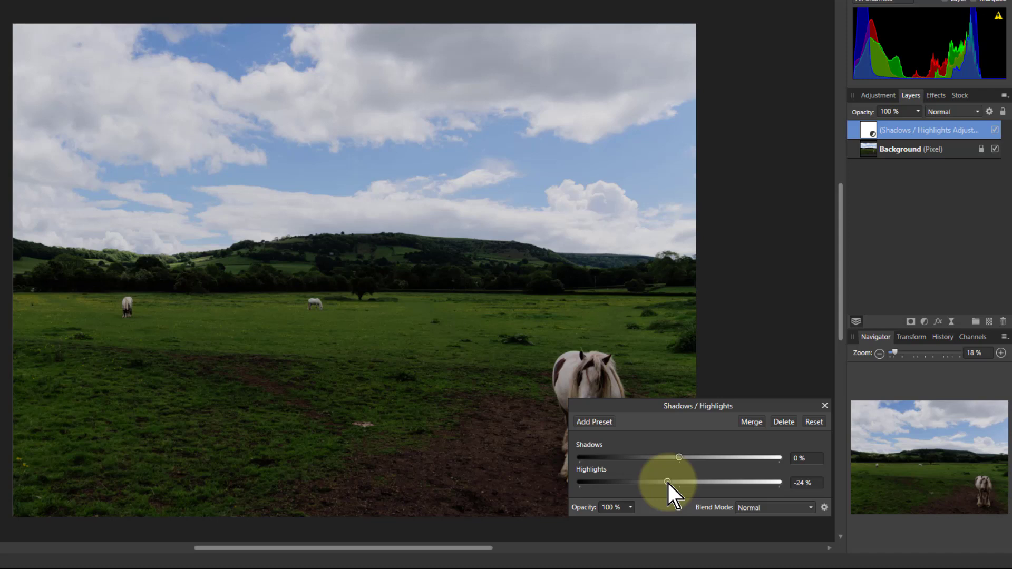
pyautogui.moveTo(667, 483); pyautogui.dragTo(666, 483)
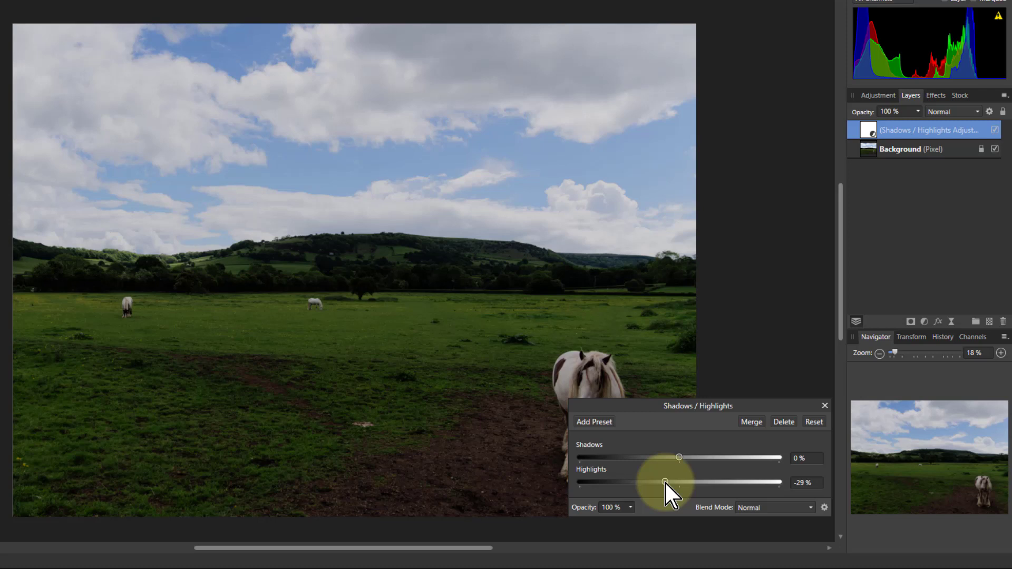
pyautogui.moveTo(666, 483); pyautogui.dragTo(747, 457)
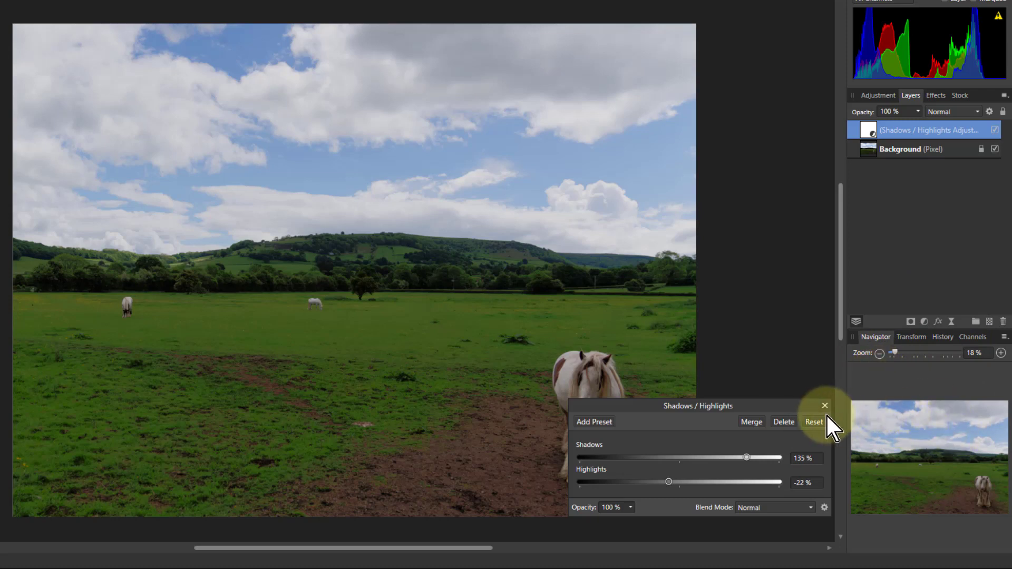
pyautogui.click(784, 422)
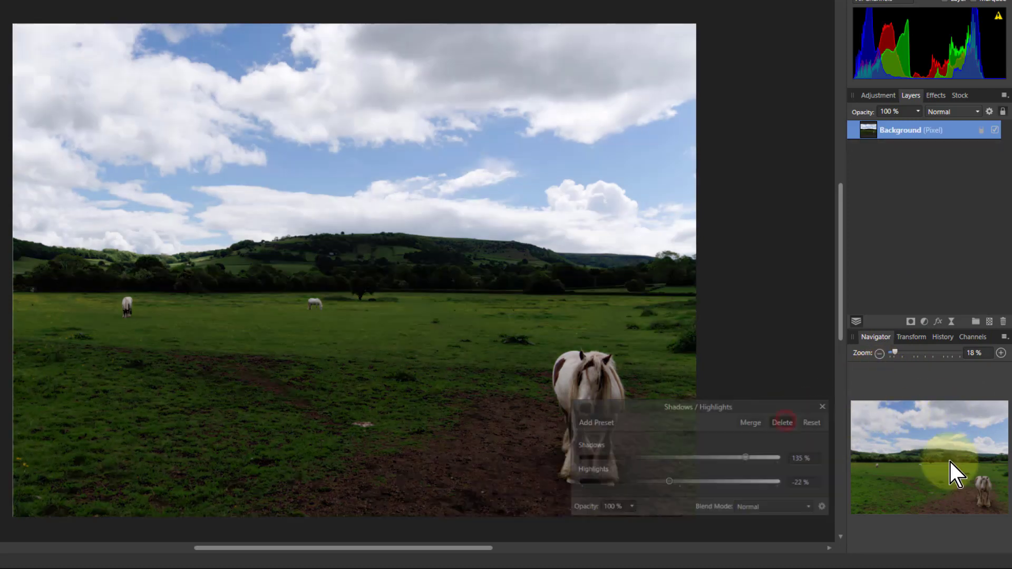
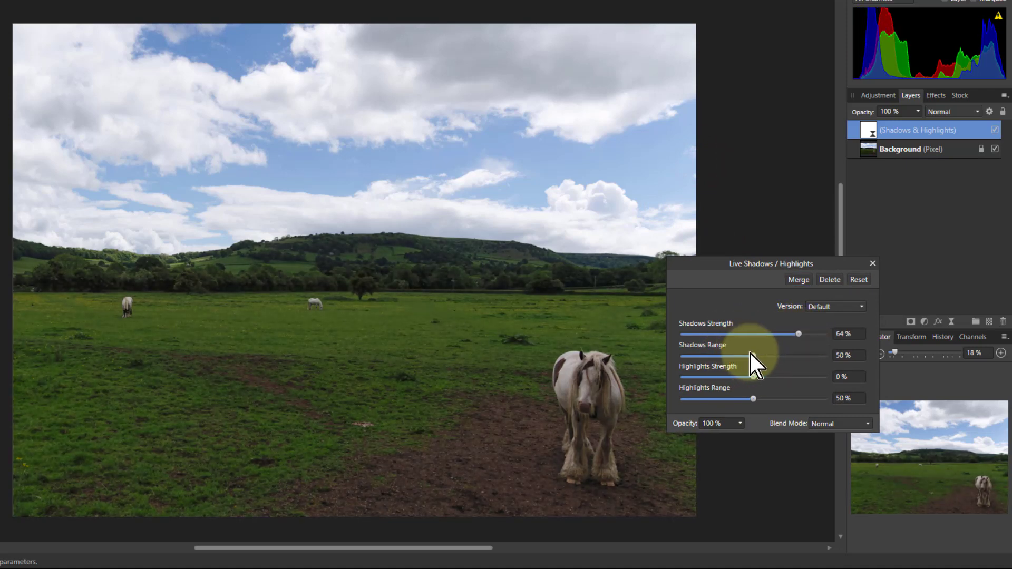
# Set the live Shadows / Highlights filter's Shadows Strength to 100% and Shadows Range to 70%
pyautogui.moveTo(752, 358); pyautogui.dragTo(773, 360)
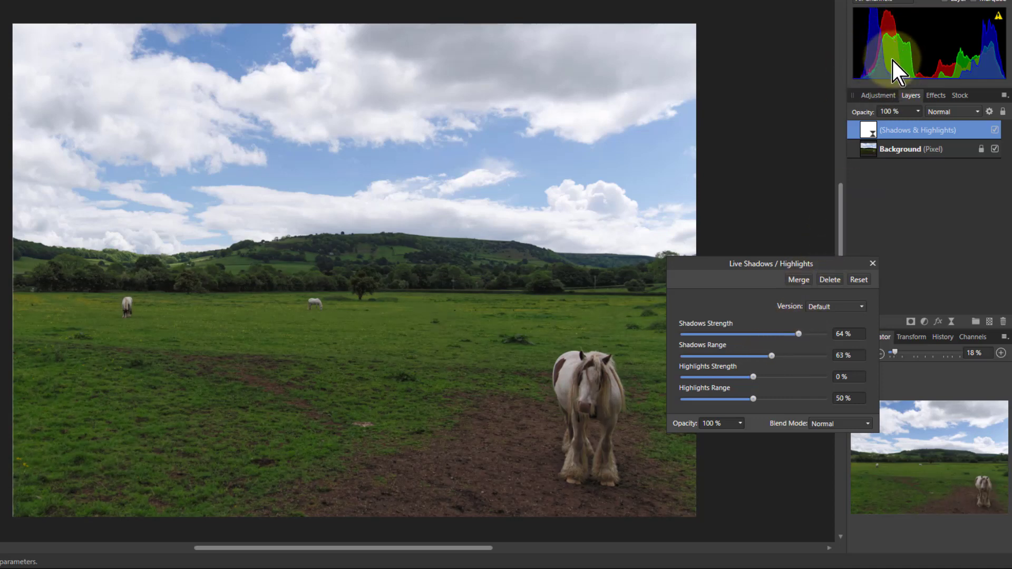
pyautogui.moveTo(798, 337); pyautogui.dragTo(832, 335)
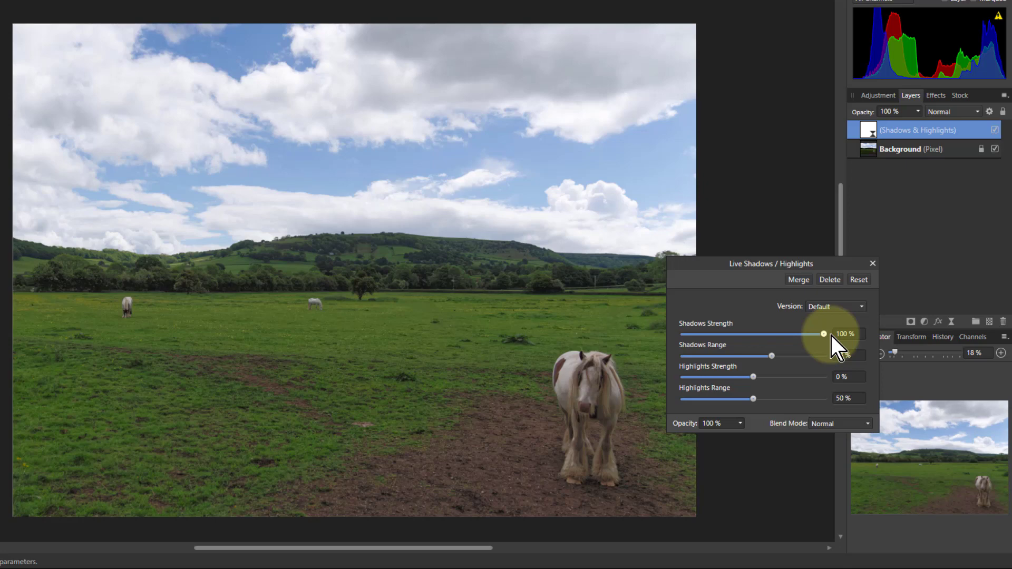
pyautogui.moveTo(773, 358); pyautogui.dragTo(679, 372)
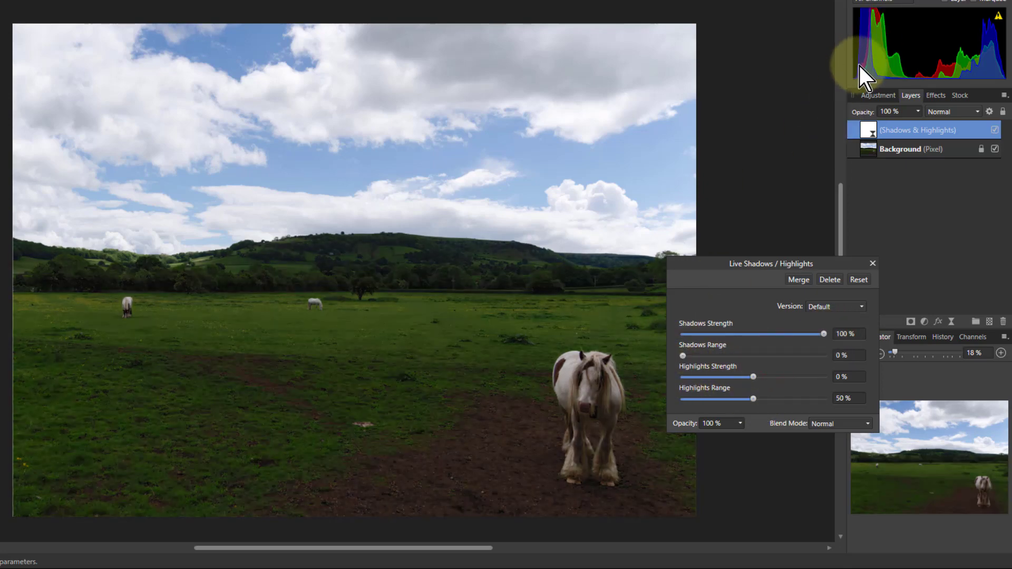
pyautogui.moveTo(680, 352); pyautogui.dragTo(841, 351)
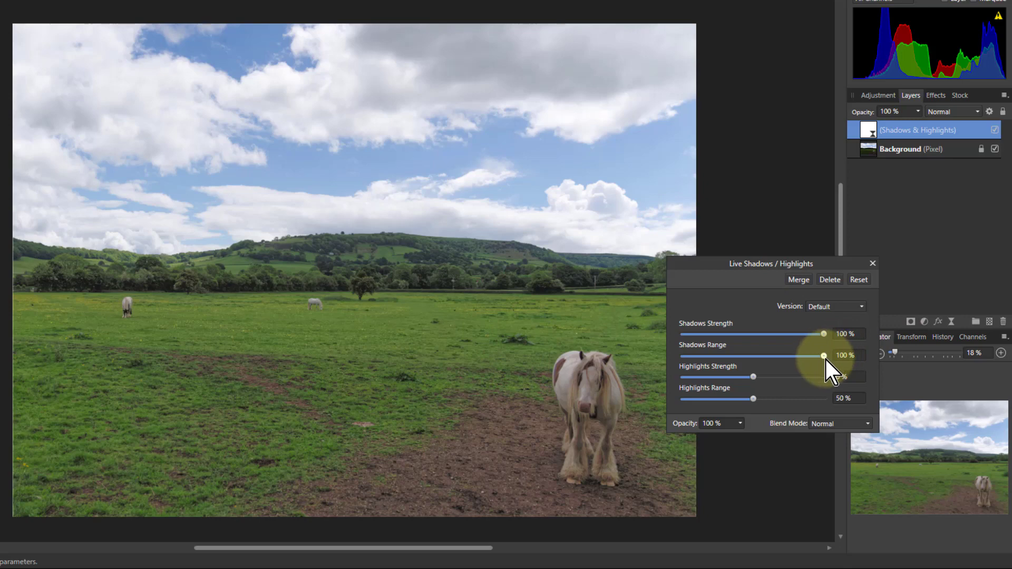
pyautogui.moveTo(821, 359); pyautogui.dragTo(782, 358)
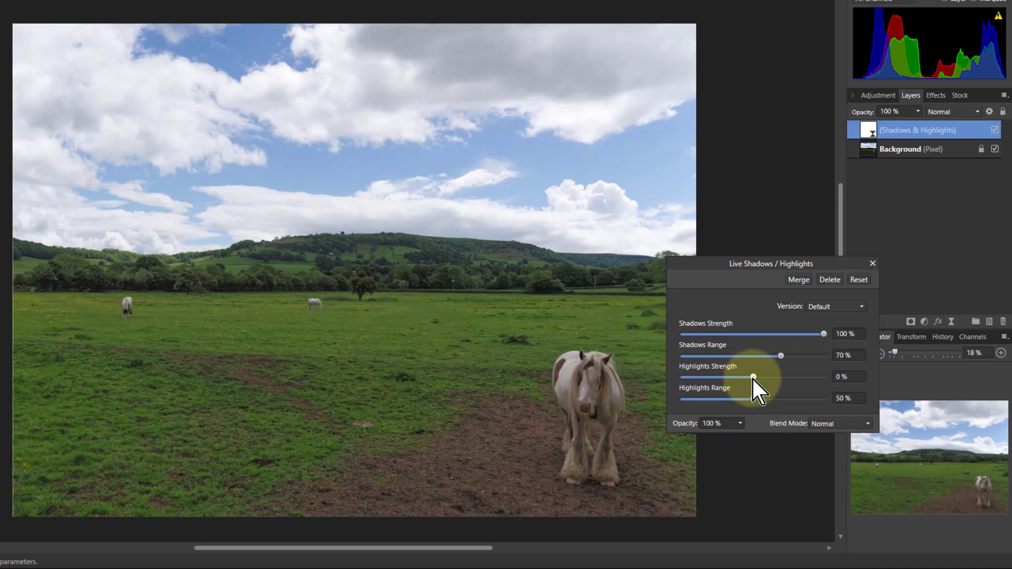
# Set the live filter's Highlights Strength to -88% and Highlights Range to 100%
pyautogui.moveTo(752, 378); pyautogui.dragTo(842, 395)
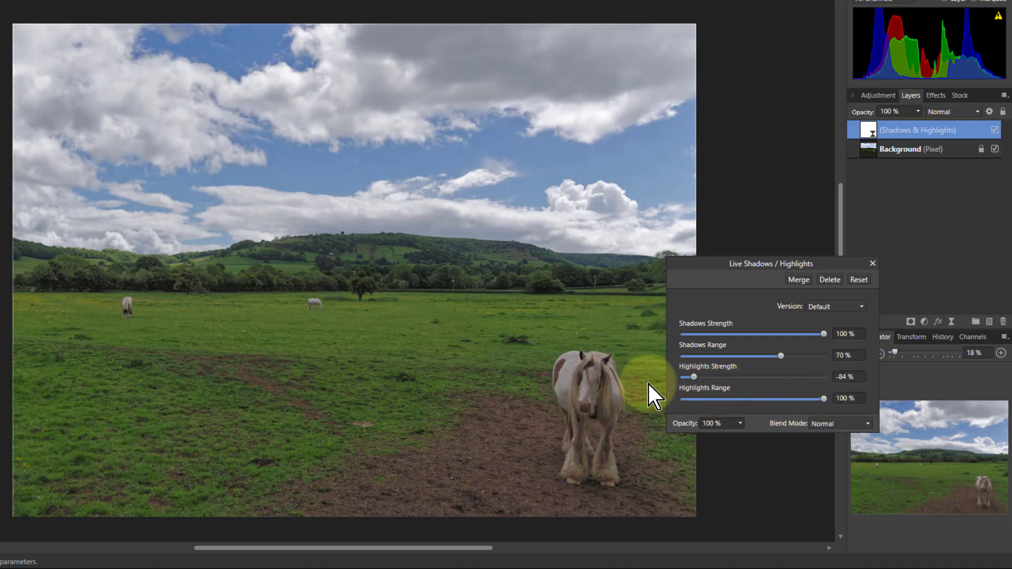
pyautogui.moveTo(696, 376); pyautogui.dragTo(661, 379)
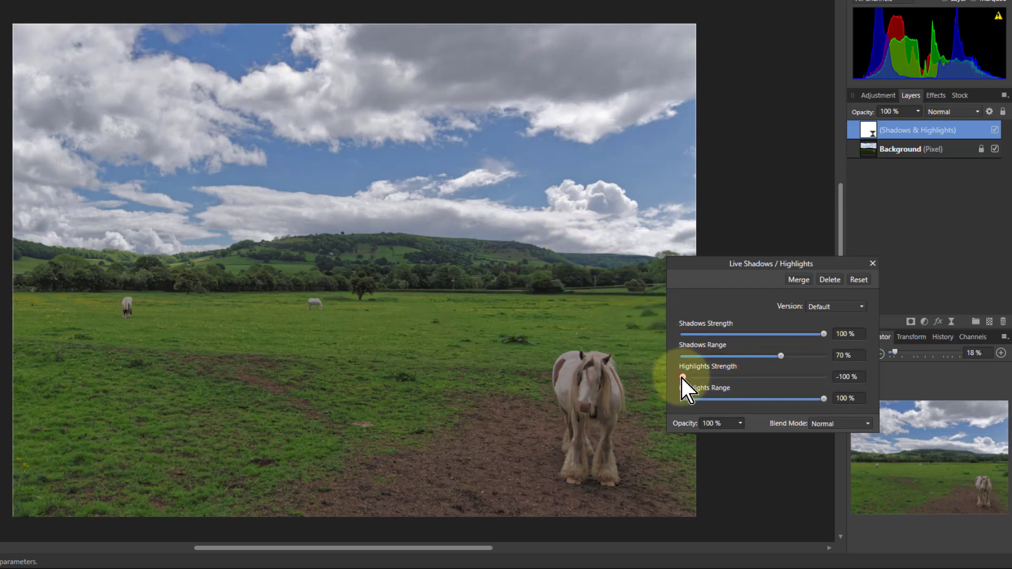
pyautogui.moveTo(683, 377); pyautogui.dragTo(693, 377)
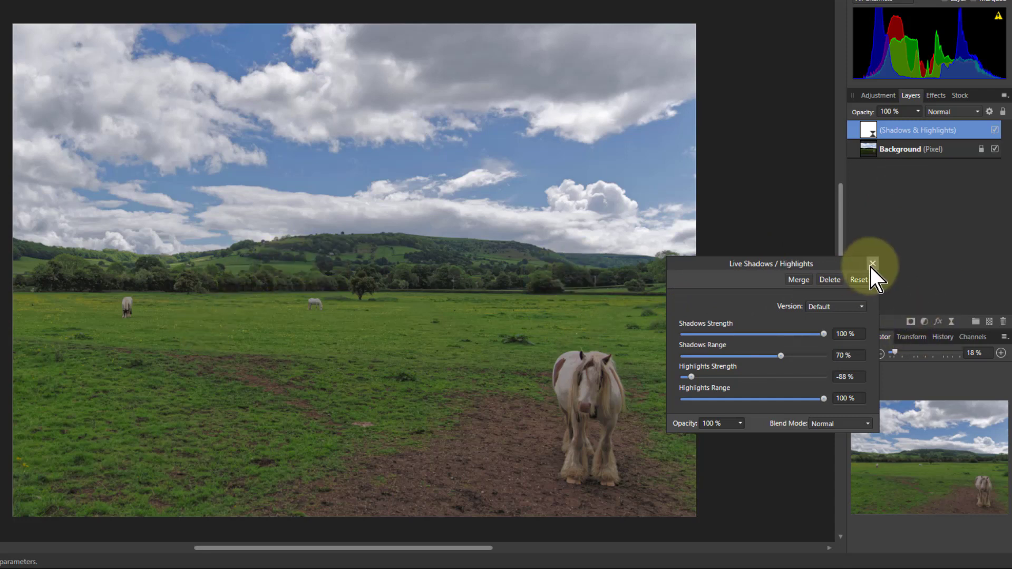
# Switch the live filter to version 1.6 and set Shadows Strength to 44%, Shadows Range to 34% and Shadows Radius to 83.5 px
pyautogui.click(841, 307)
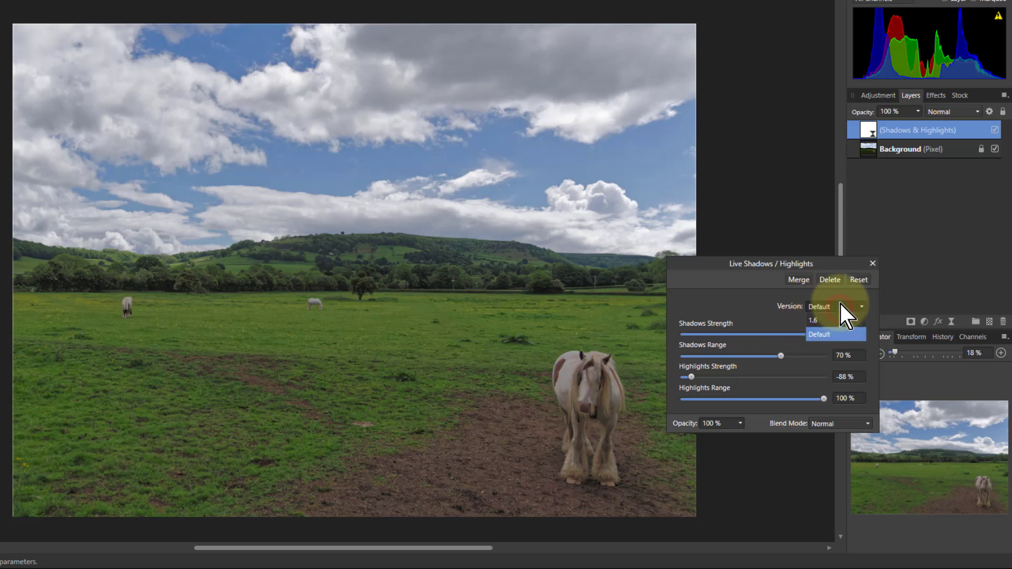
pyautogui.click(816, 321)
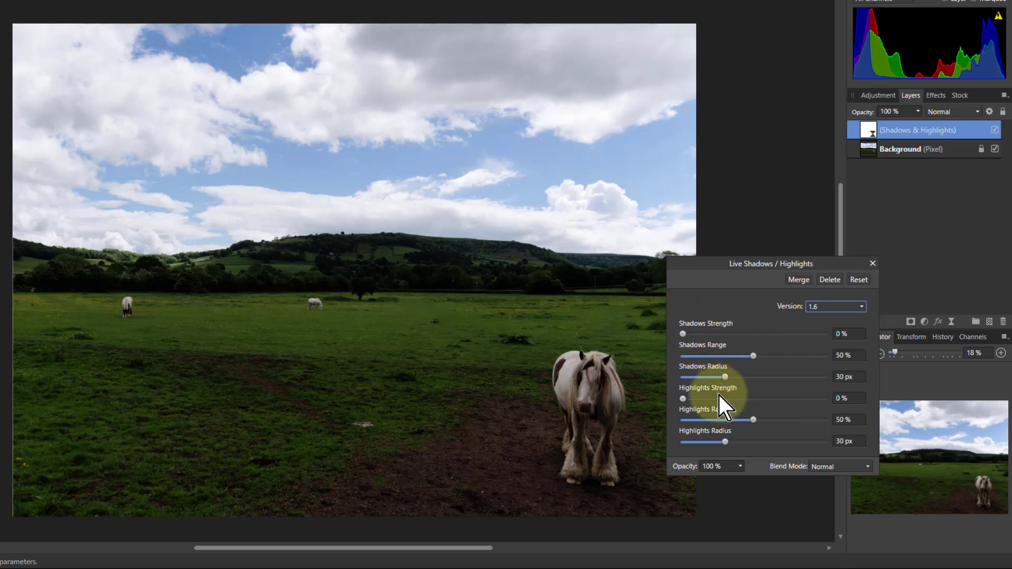
pyautogui.moveTo(684, 335); pyautogui.dragTo(745, 333)
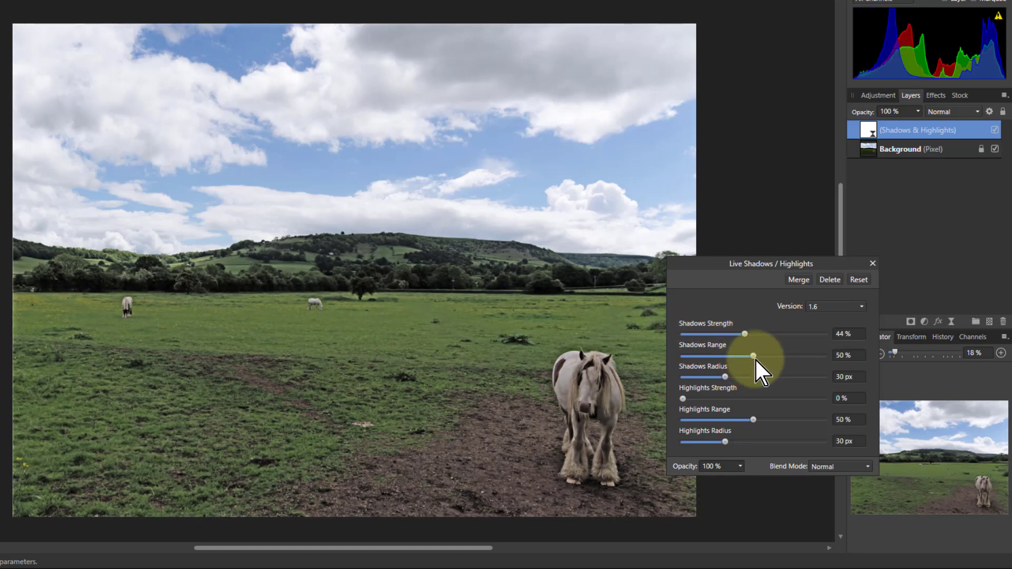
pyautogui.moveTo(755, 356); pyautogui.dragTo(801, 381)
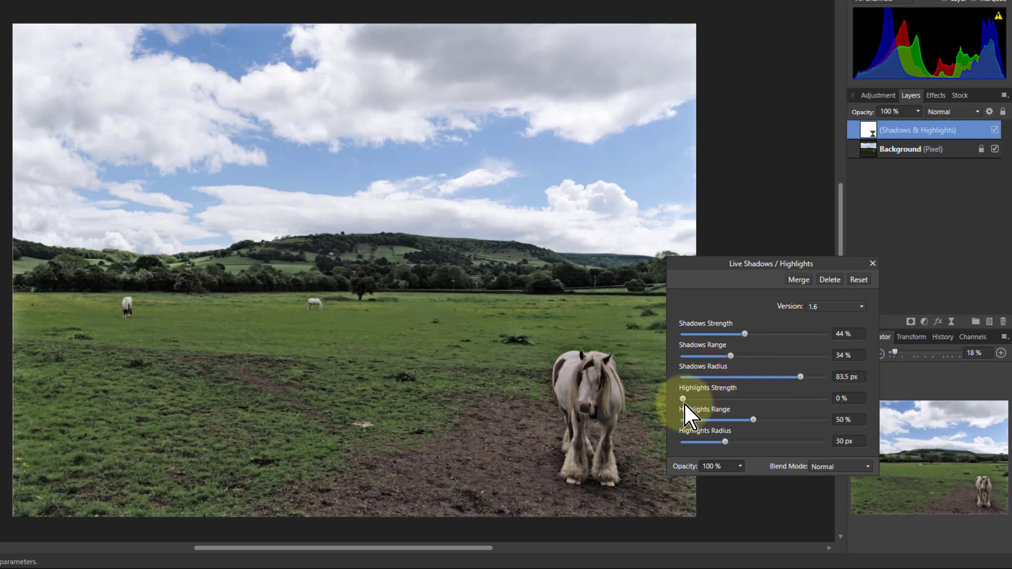
# Try Highlights Strength at 50% and Highlights Range at 31%, and return the live filter to the Default version
pyautogui.moveTo(685, 405); pyautogui.dragTo(726, 419)
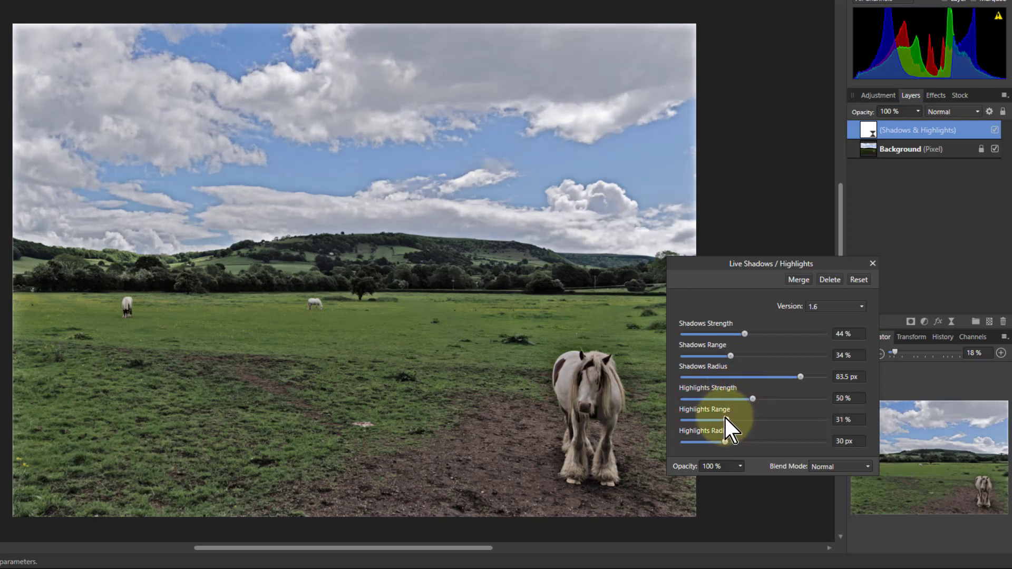
pyautogui.click(822, 310)
pyautogui.click(815, 331)
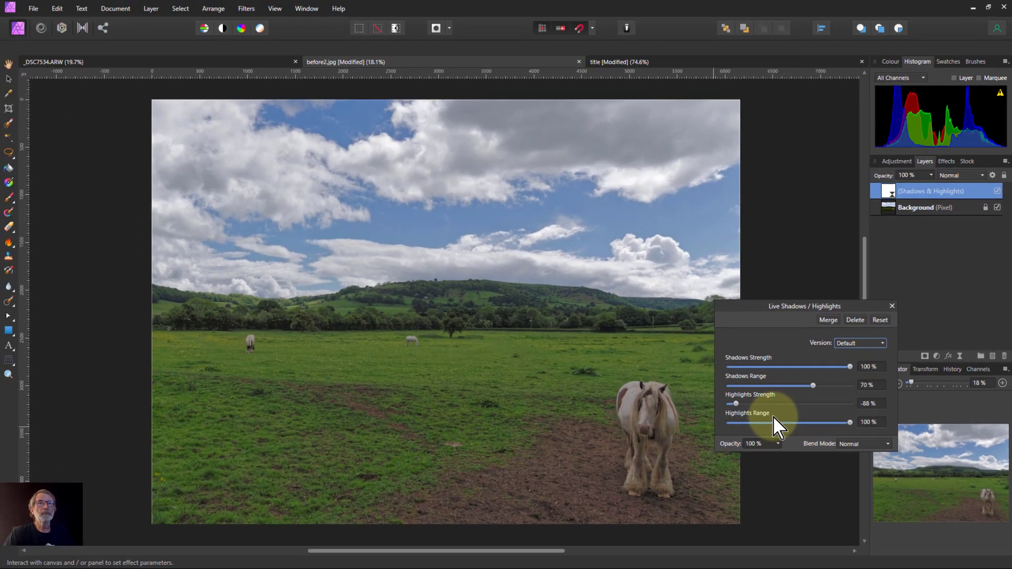